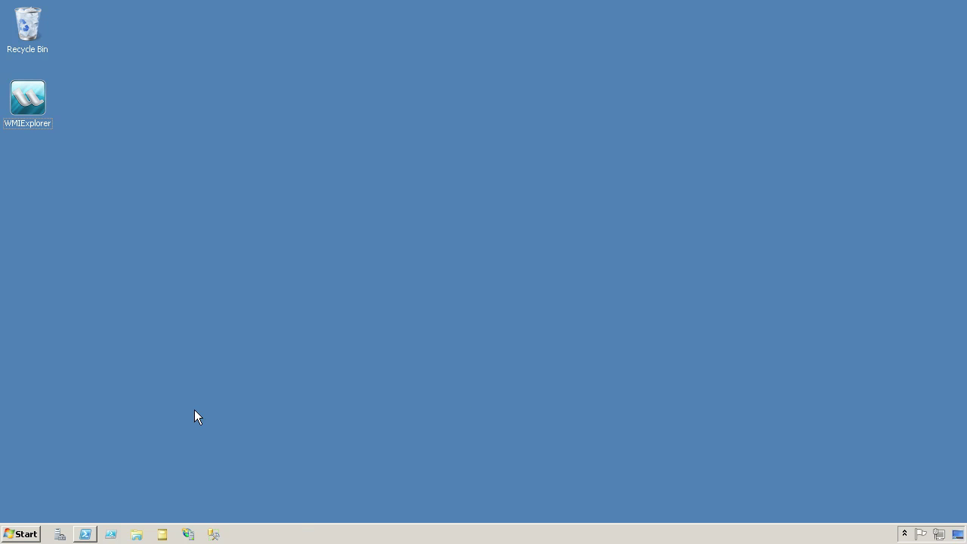
# Step: Visit primaltools.com's Community Tools page and highlight WMI Explorer in the tools table, then close the browser
pyautogui.click(36, 533)
pyautogui.click(207, 462)
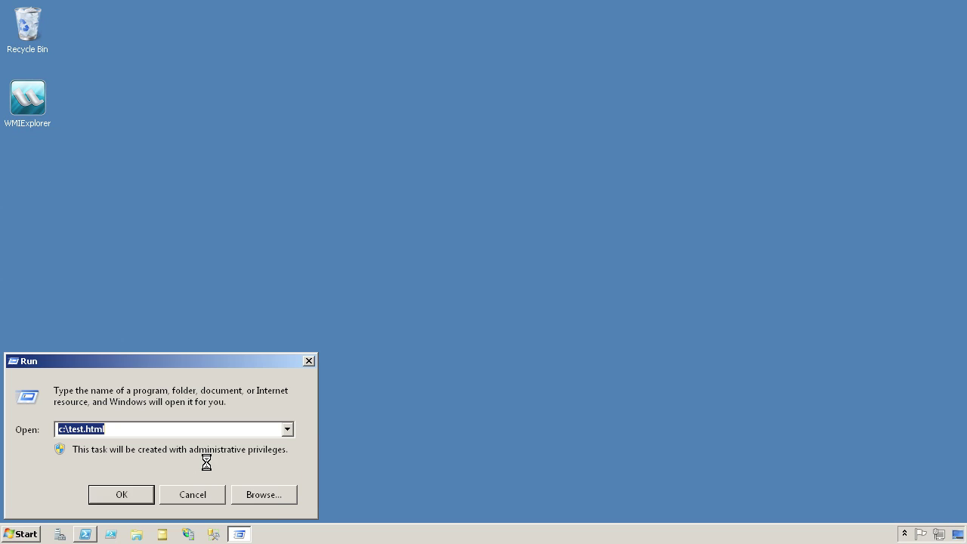
pyautogui.write('http://primalto')
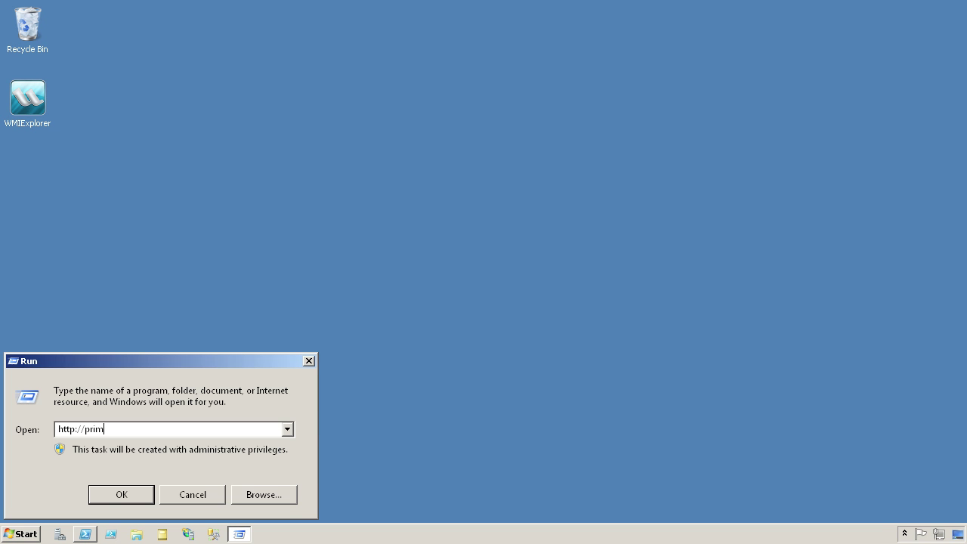
pyautogui.write('ols.com')
pyautogui.press('Return')
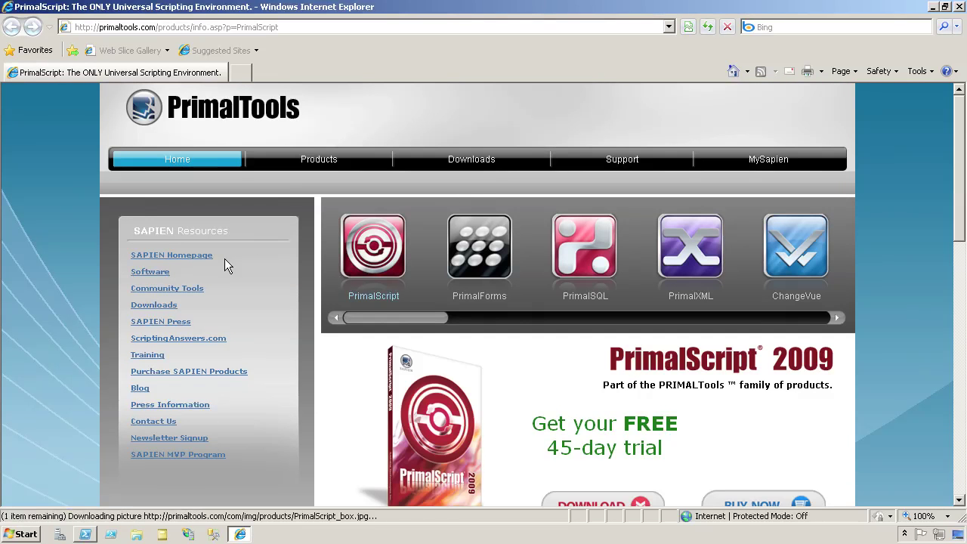
pyautogui.click(194, 290)
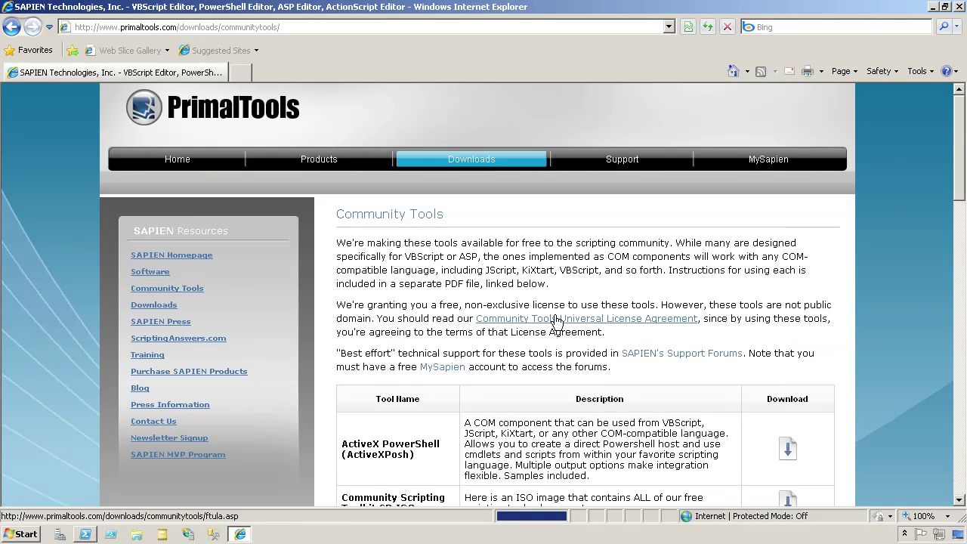
pyautogui.scroll(-3, 250, 309)
pyautogui.press('End')
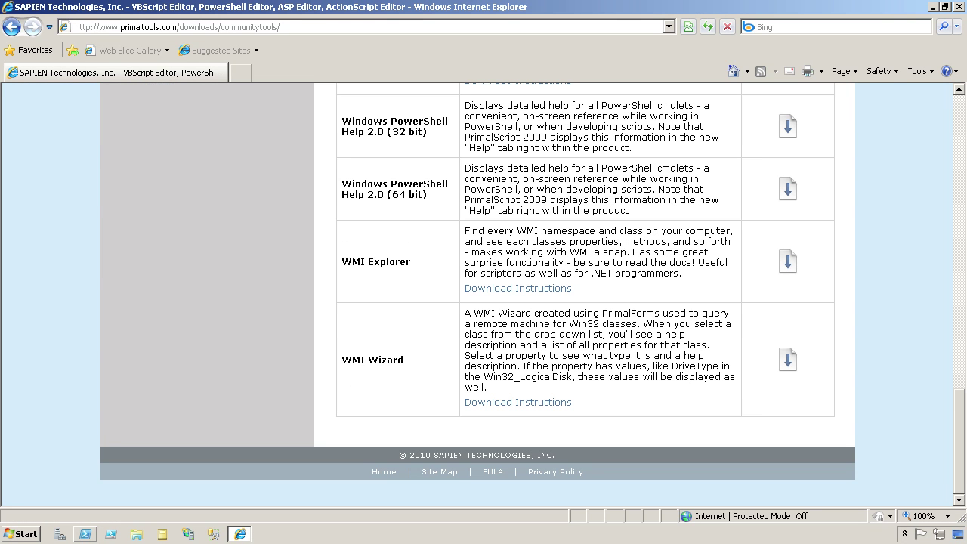
pyautogui.moveTo(340, 261); pyautogui.dragTo(425, 268)
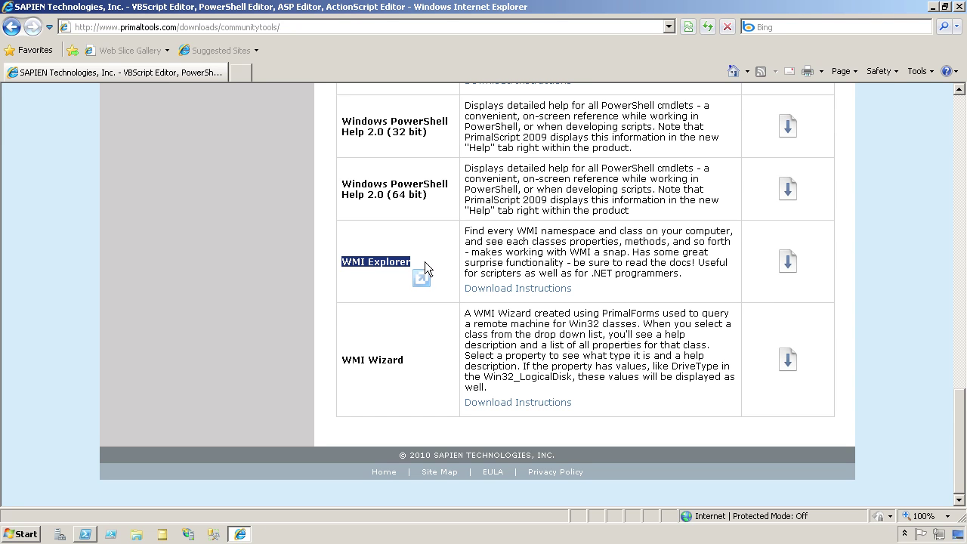
pyautogui.click(960, 7)
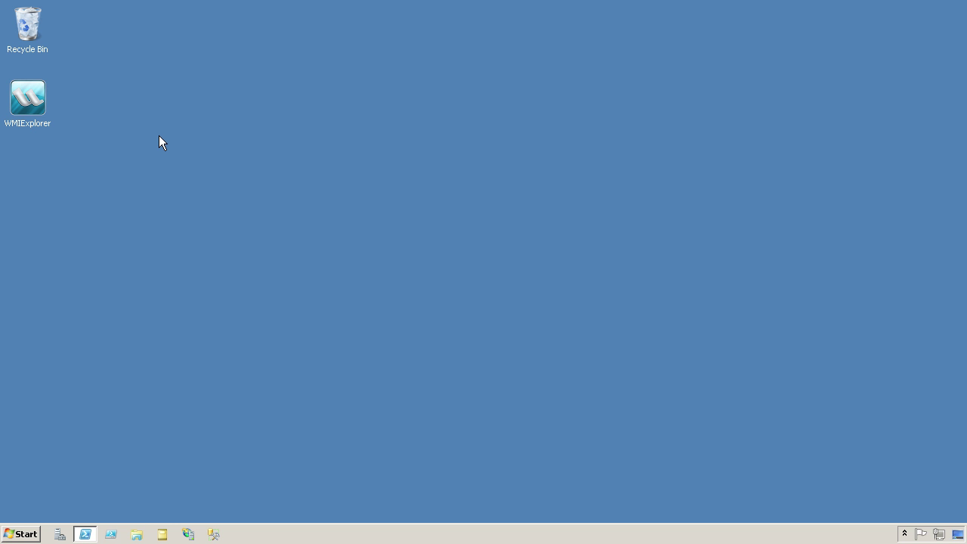
# Step: Launch WMI Explorer maximized and widen its namespace tree slightly
pyautogui.doubleClick(32, 97)
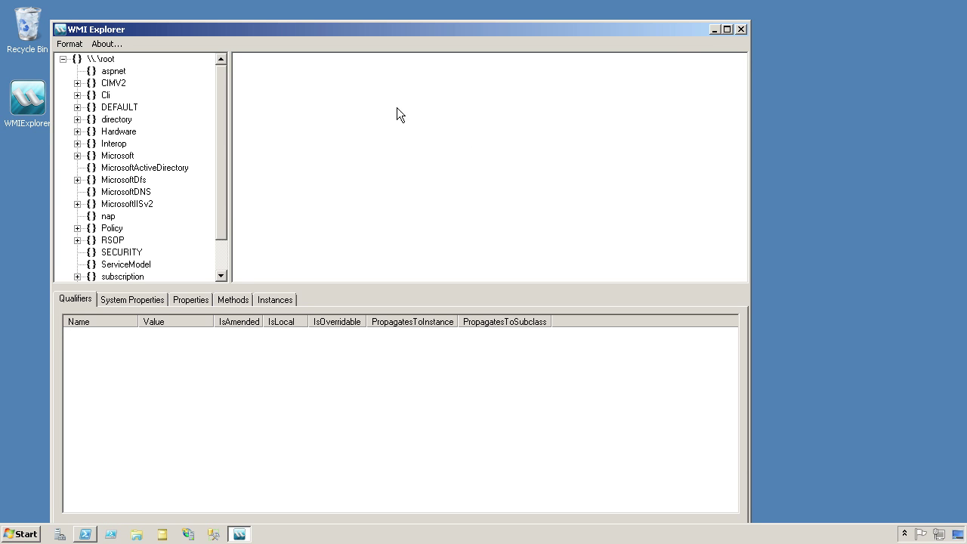
pyautogui.click(726, 29)
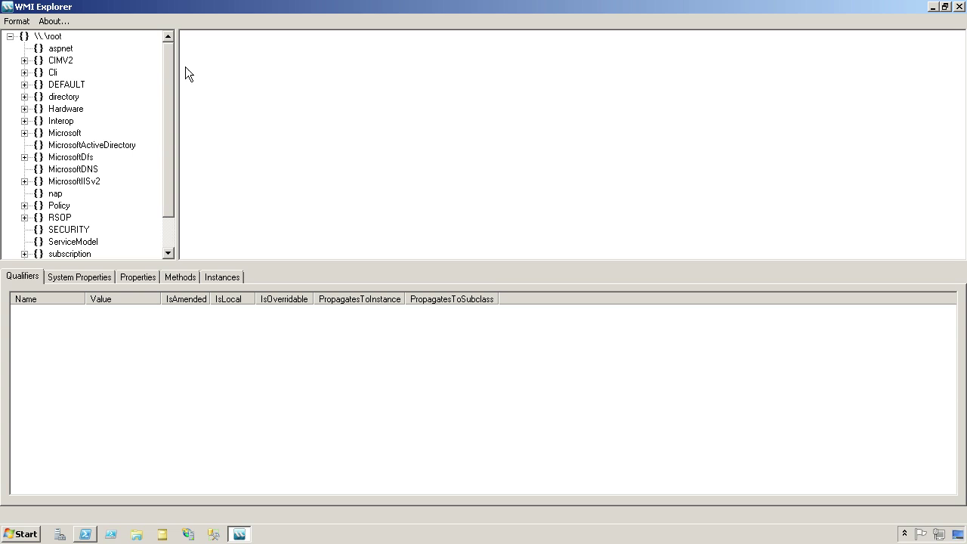
pyautogui.moveTo(176, 66); pyautogui.dragTo(188, 68)
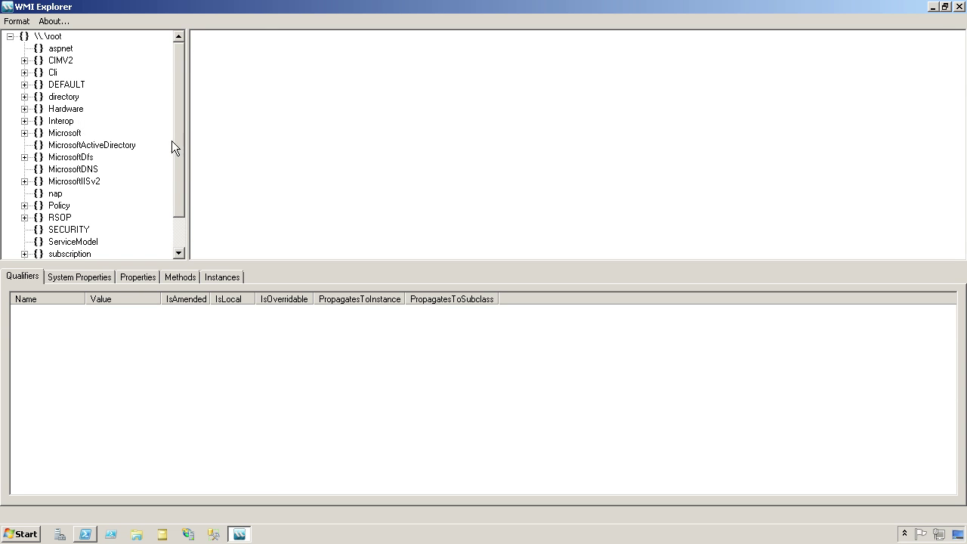
# Step: Browse MicrosoftDfs, MicrosoftDNS, MicrosoftActiveDirectory, MicrosoftIISv2 and root, ending on CIMV2's 1105 classes
pyautogui.click(91, 158)
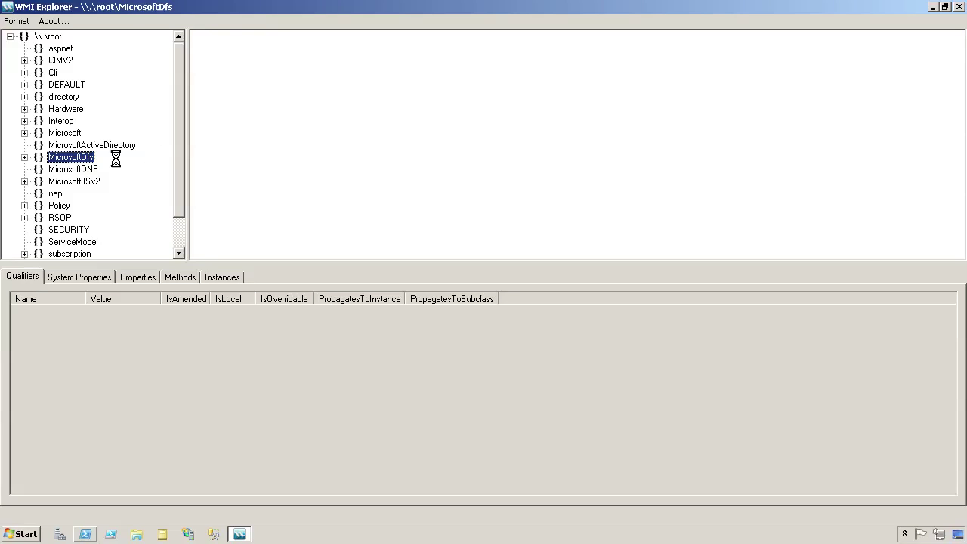
pyautogui.click(87, 170)
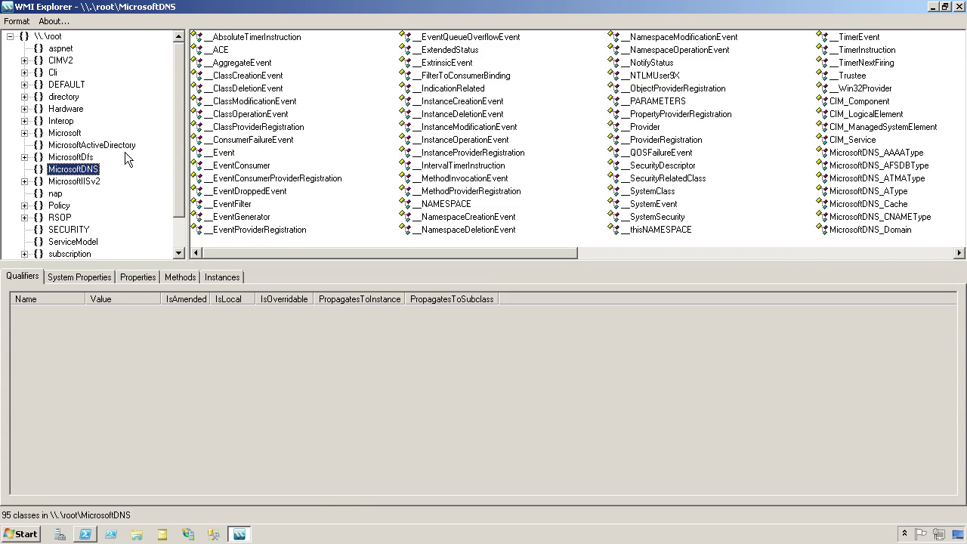
pyautogui.click(126, 145)
pyautogui.click(96, 182)
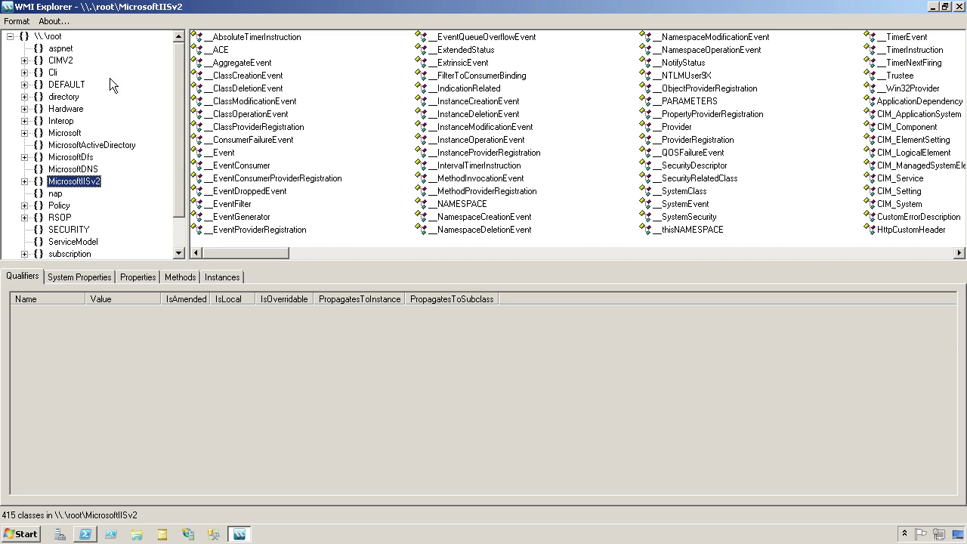
pyautogui.click(50, 38)
pyautogui.click(60, 61)
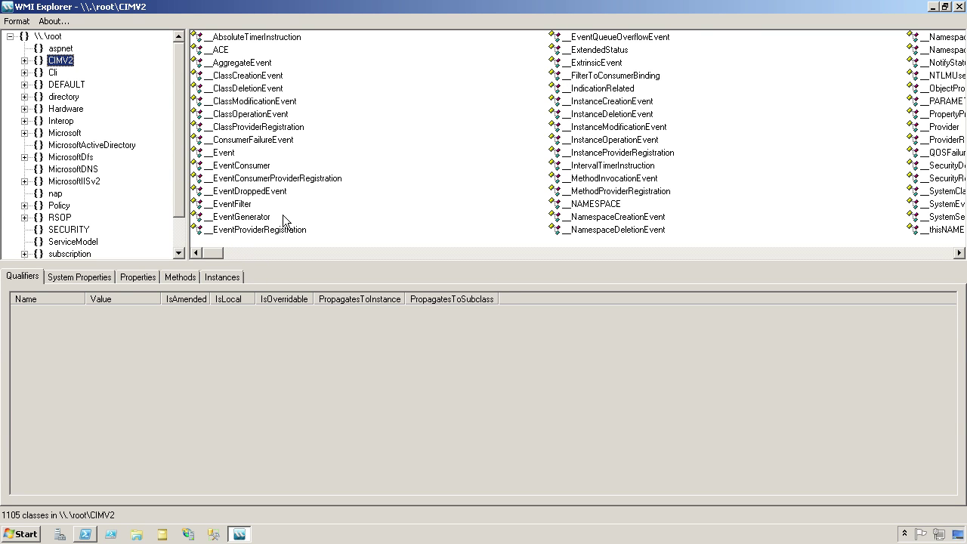
# Step: Scroll the CIMV2 class list sideways to reveal Win32_DiskDrive, Win32_DiskPartition and neighbouring classes
pyautogui.moveTo(215, 252); pyautogui.dragTo(260, 259)
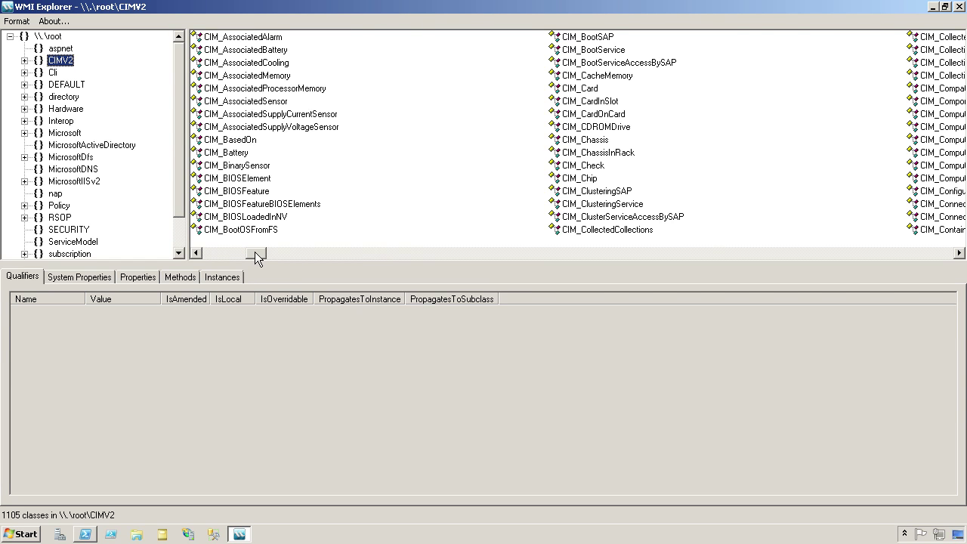
pyautogui.moveTo(254, 252); pyautogui.dragTo(469, 252)
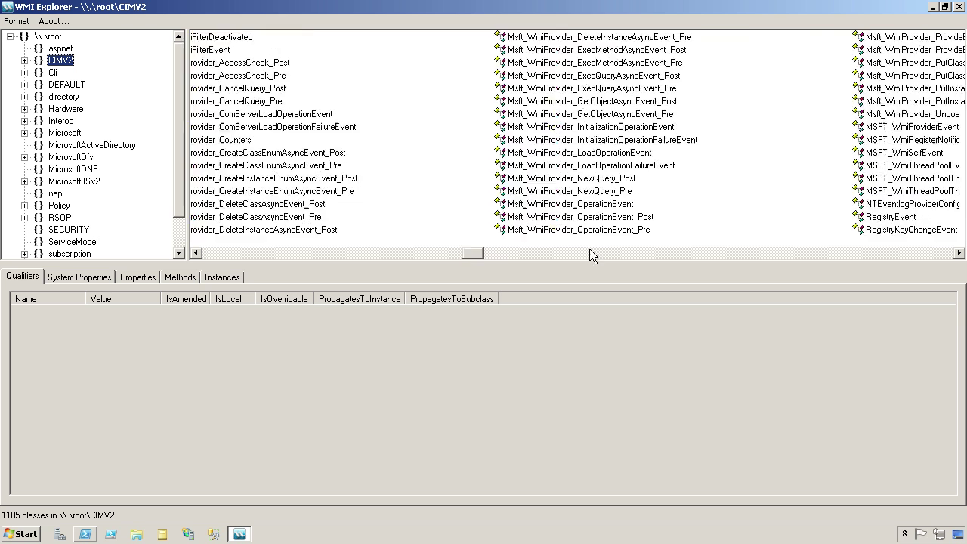
pyautogui.moveTo(590, 252); pyautogui.dragTo(637, 251)
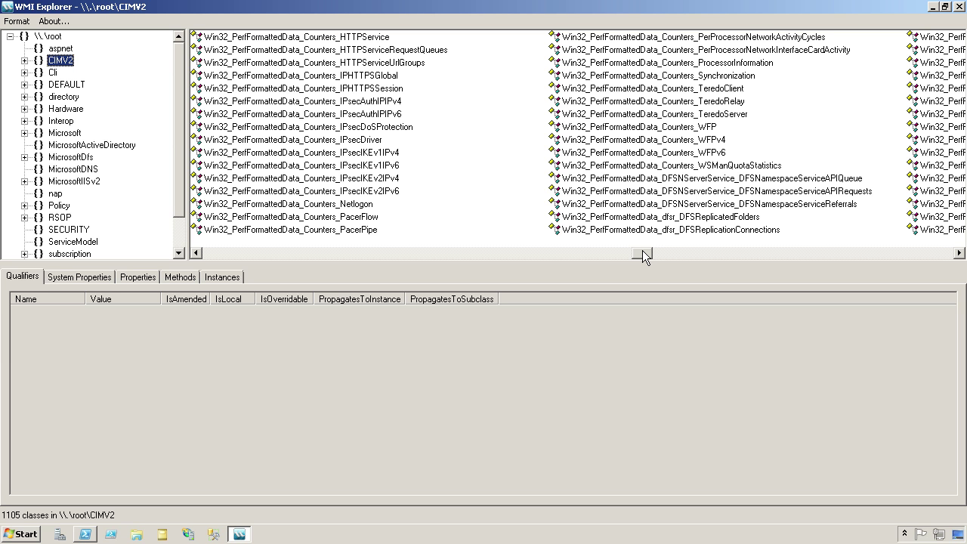
pyautogui.moveTo(642, 256); pyautogui.dragTo(621, 257)
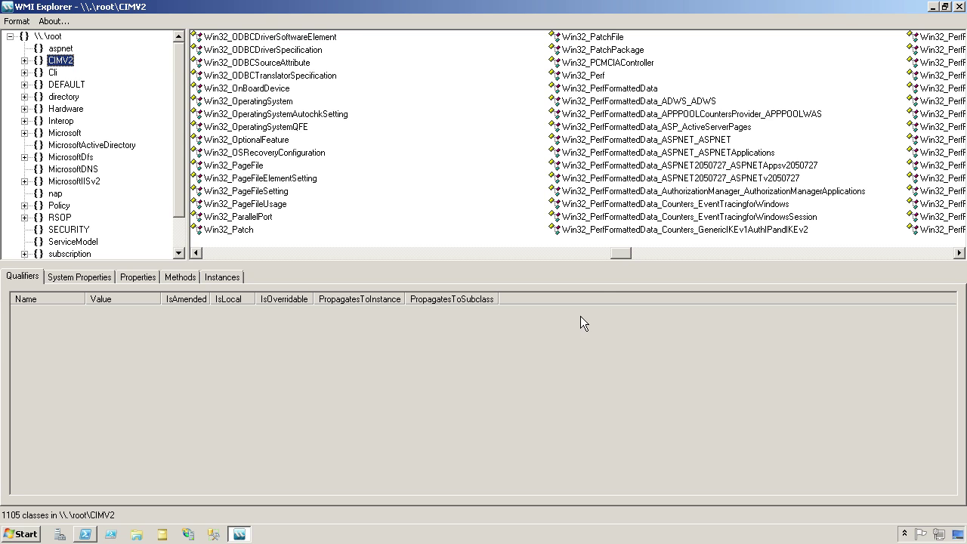
pyautogui.moveTo(624, 253); pyautogui.dragTo(544, 258)
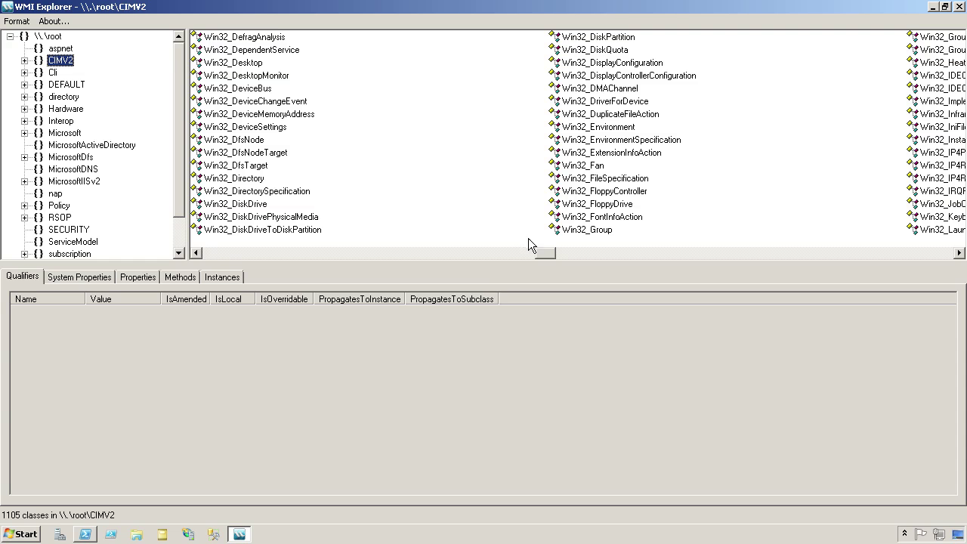
# Step: Show Win32_DiskPartition's properties and browse entries like Caption, DeviceID and DiskIndex with their CIM types
pyautogui.click(608, 38)
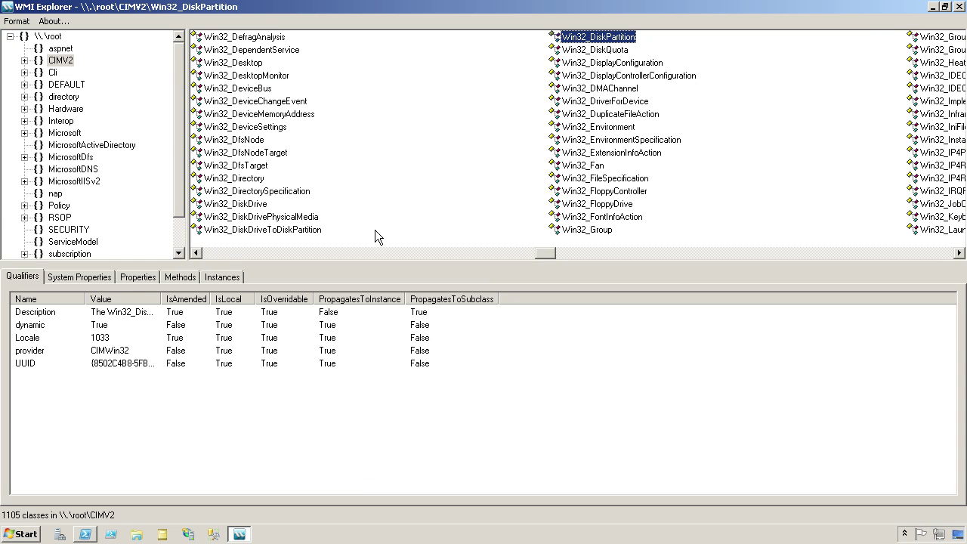
pyautogui.click(138, 278)
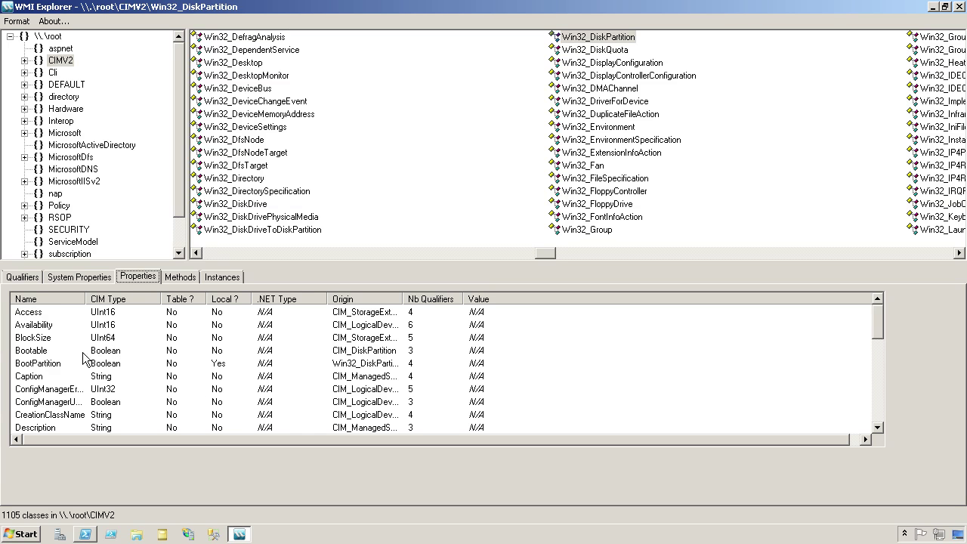
pyautogui.click(131, 382)
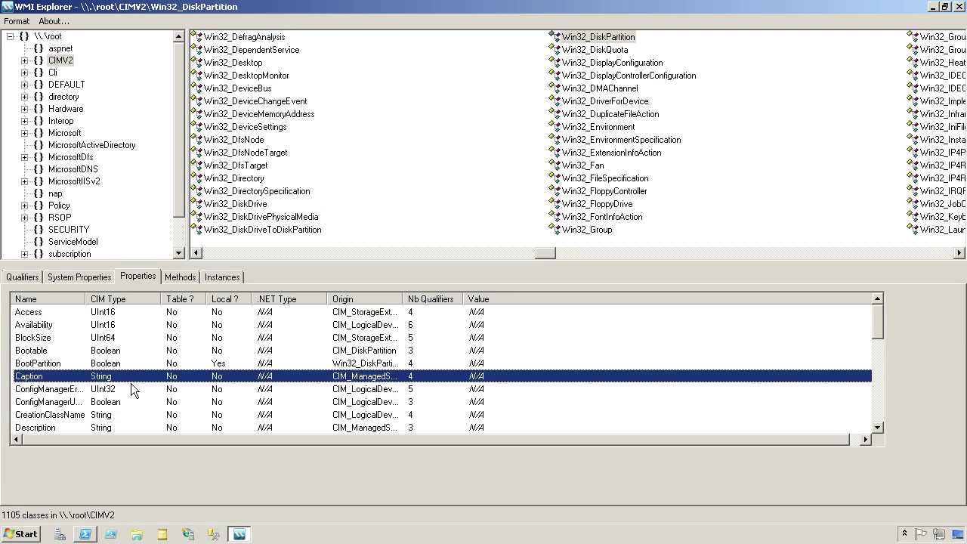
pyautogui.scroll(-2, 131, 383)
pyautogui.scroll(-1, 130, 383)
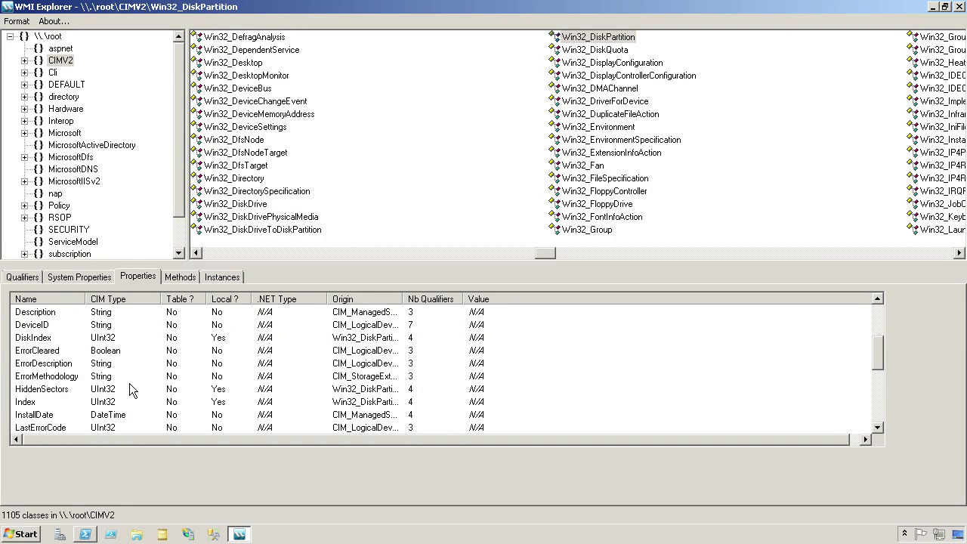
pyautogui.click(36, 337)
pyautogui.click(35, 325)
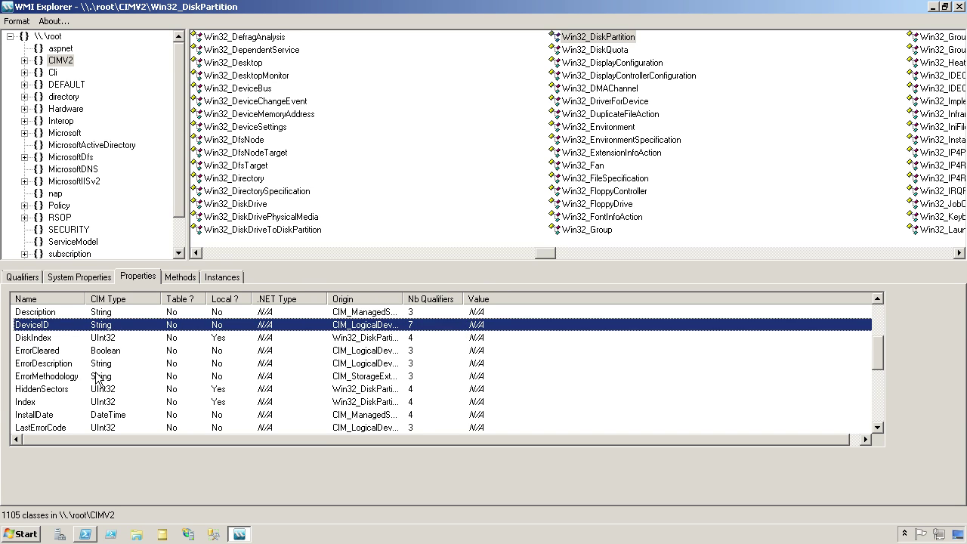
pyautogui.scroll(1, 96, 378)
pyautogui.scroll(-4, 95, 381)
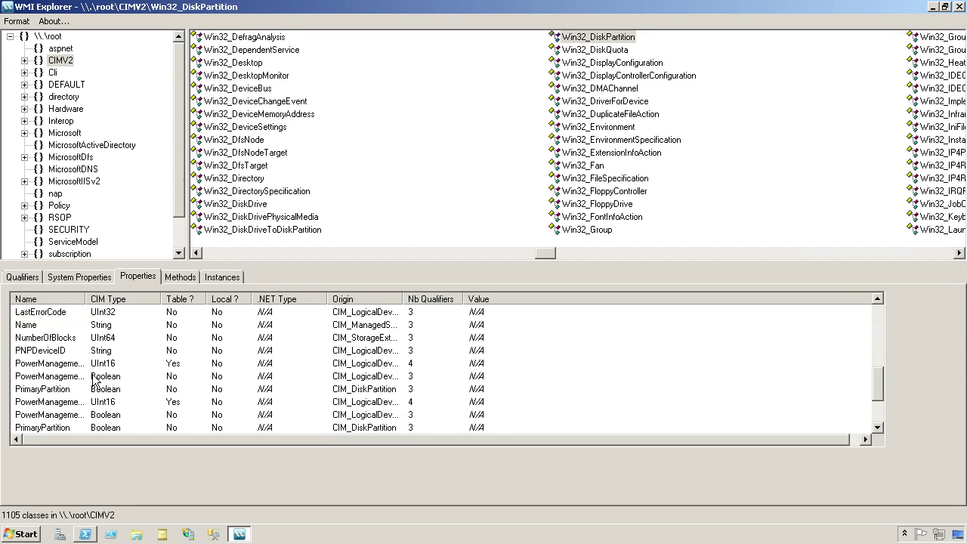
# Step: Show the first Win32_DiskPartition instance's values, then scroll the class list toward Win32_LogicalDisk
pyautogui.click(226, 278)
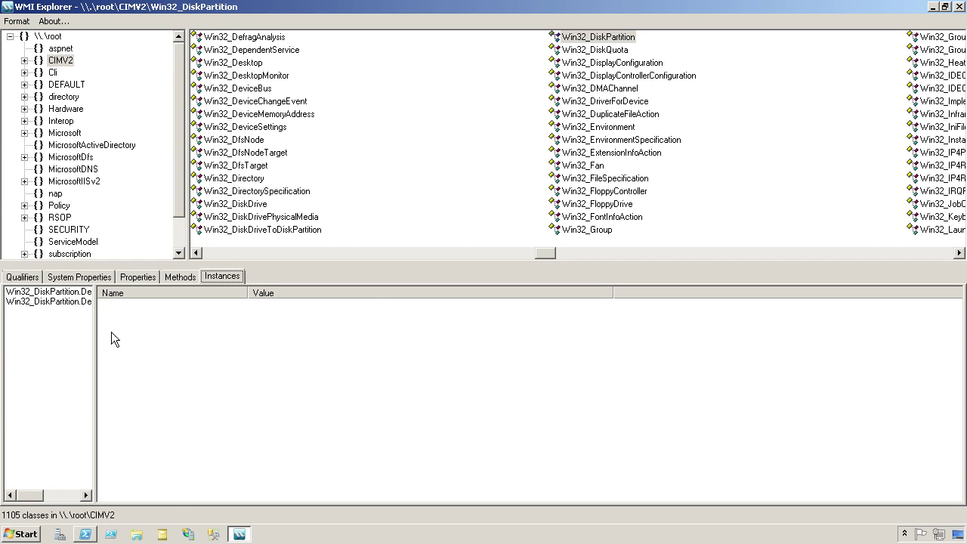
pyautogui.moveTo(93, 331); pyautogui.dragTo(194, 334)
pyautogui.click(136, 291)
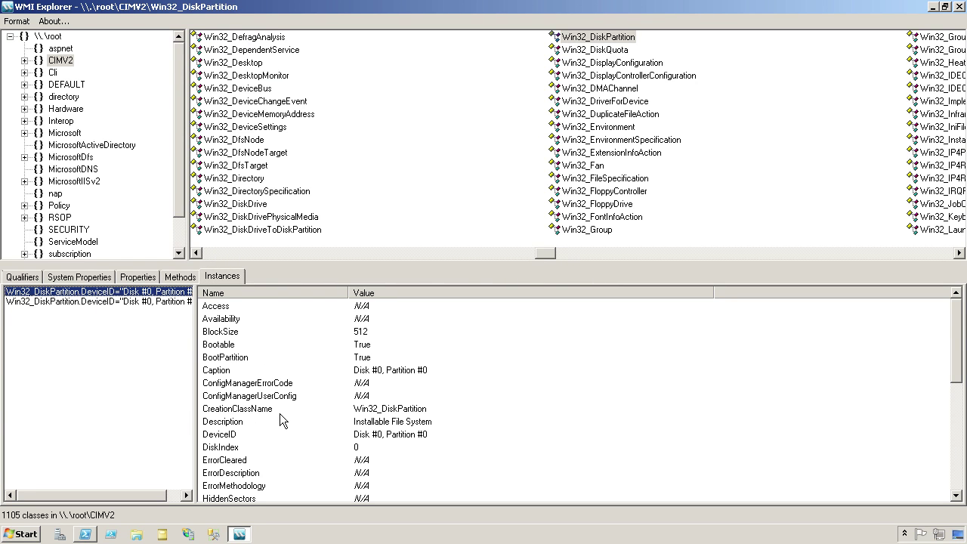
pyautogui.press('Right')
pyautogui.press('Right')
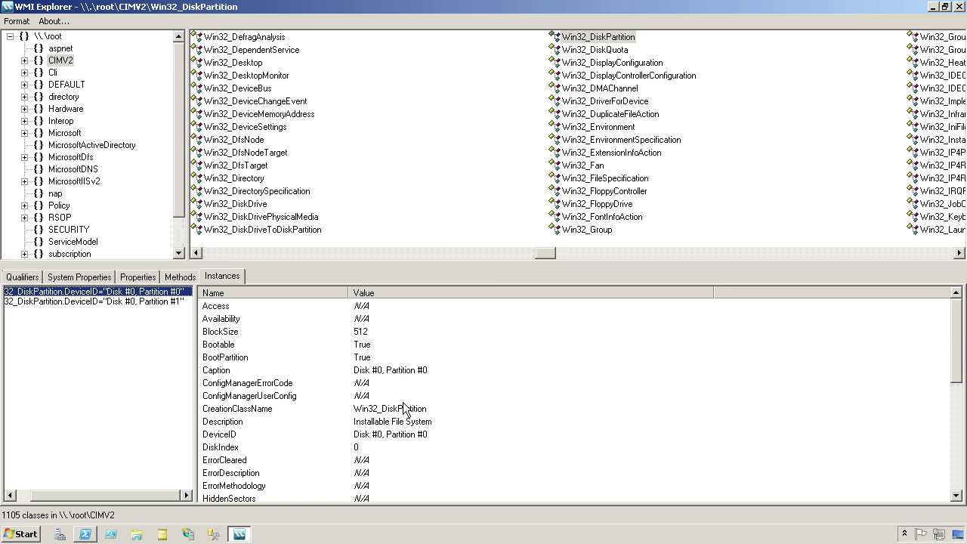
pyautogui.moveTo(958, 343); pyautogui.dragTo(957, 381)
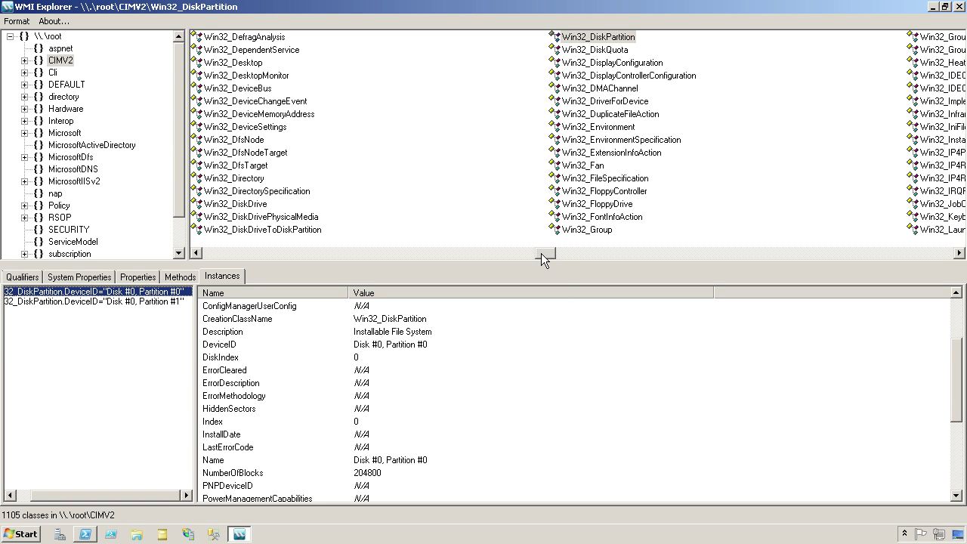
pyautogui.moveTo(540, 259); pyautogui.dragTo(566, 256)
# Step: List the Win32_LogicalDisk instances and view the A: disk's values, marking its DeviceID
pyautogui.click(272, 101)
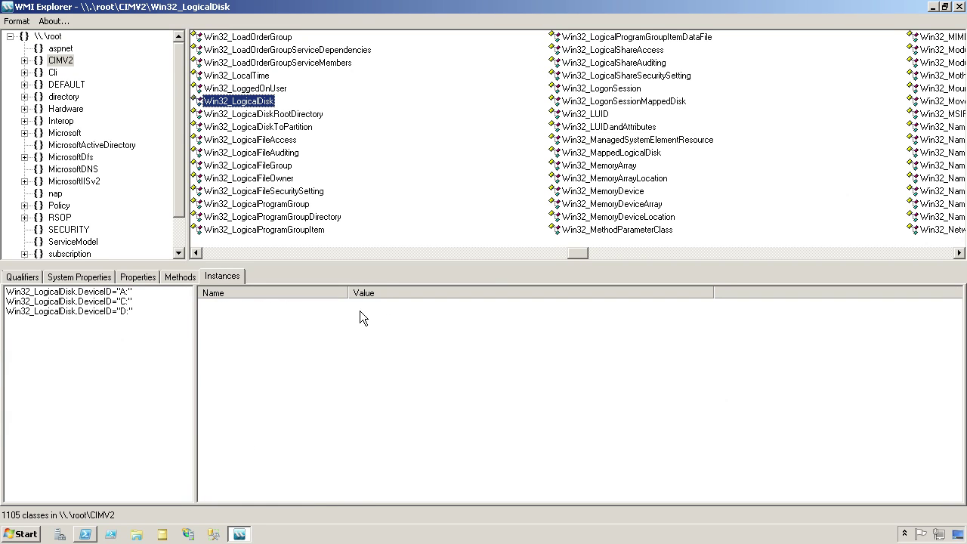
pyautogui.click(113, 292)
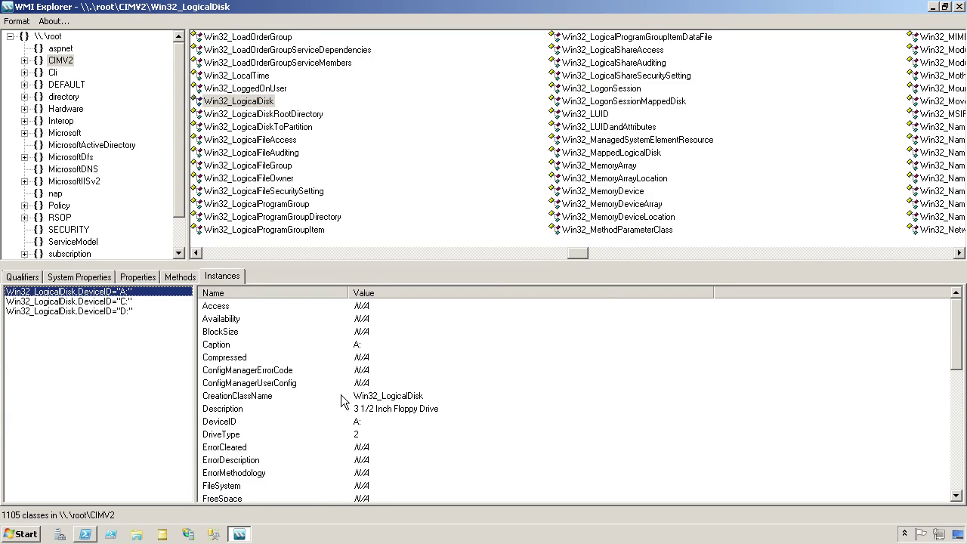
pyautogui.click(257, 422)
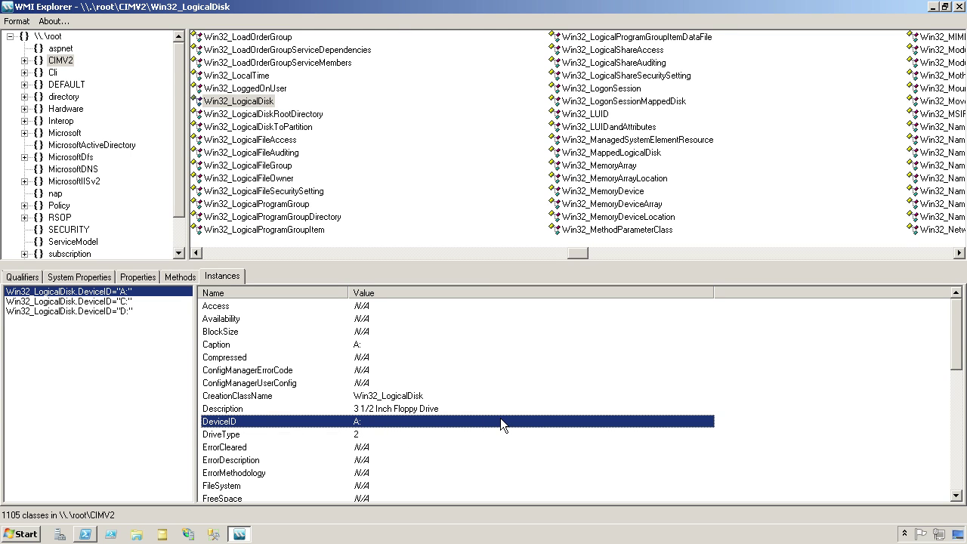
pyautogui.click(113, 301)
pyautogui.click(236, 498)
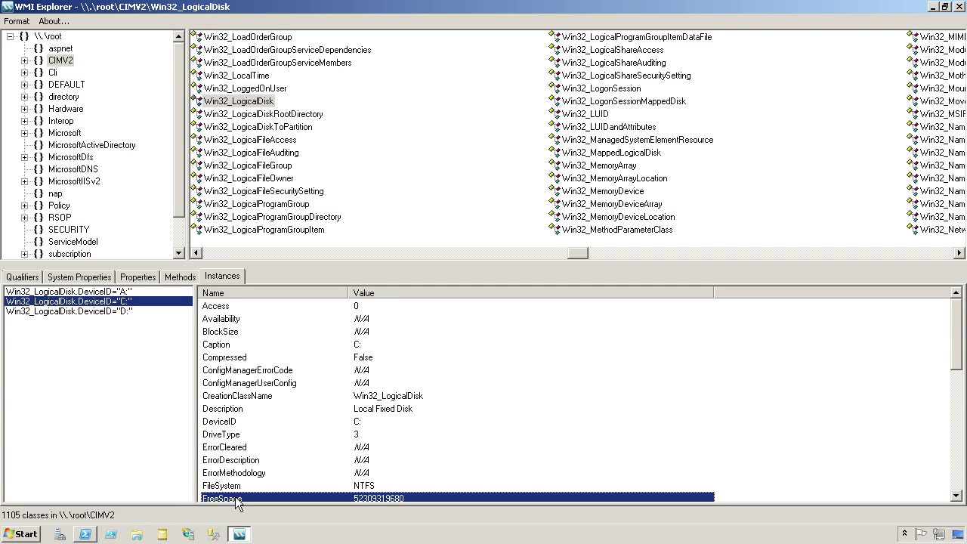
pyautogui.moveTo(950, 346); pyautogui.dragTo(957, 435)
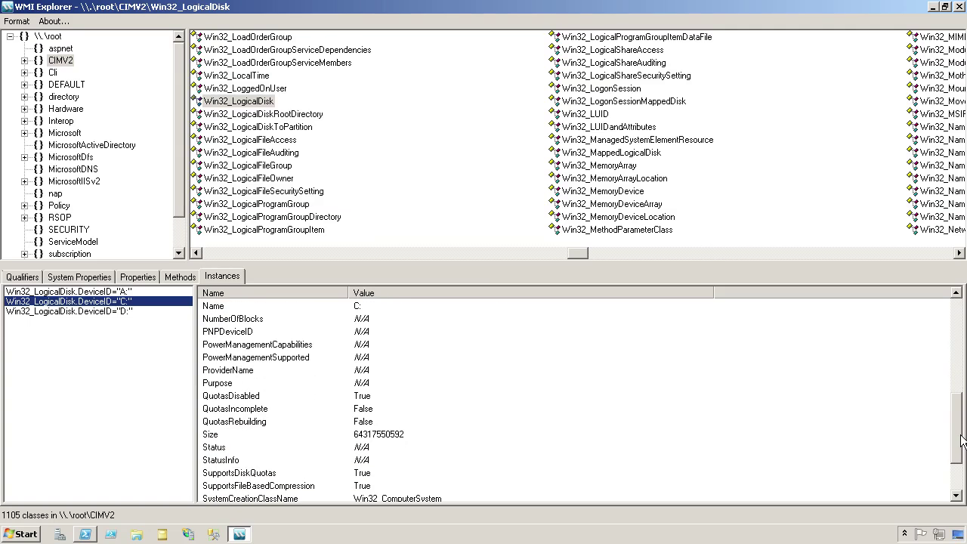
pyautogui.click(396, 436)
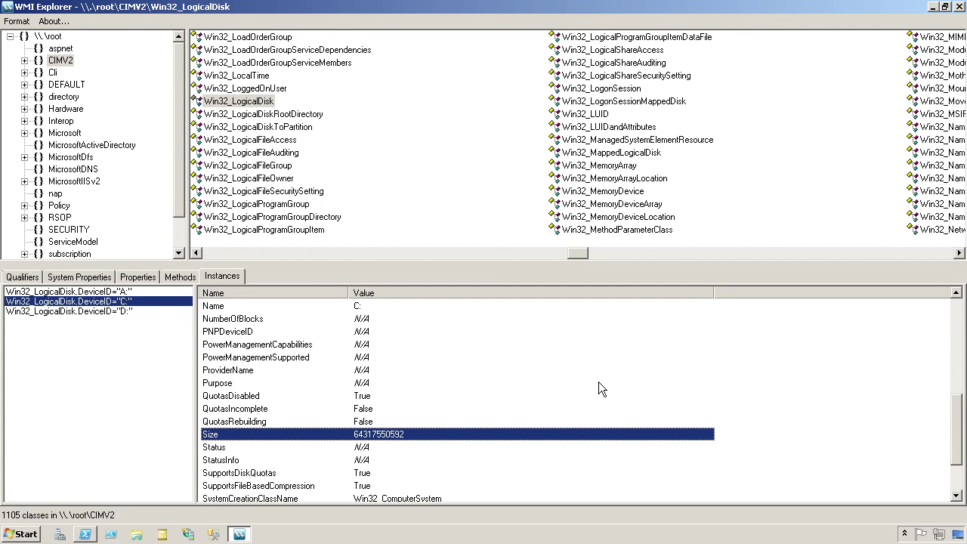
pyautogui.scroll(7, 595, 378)
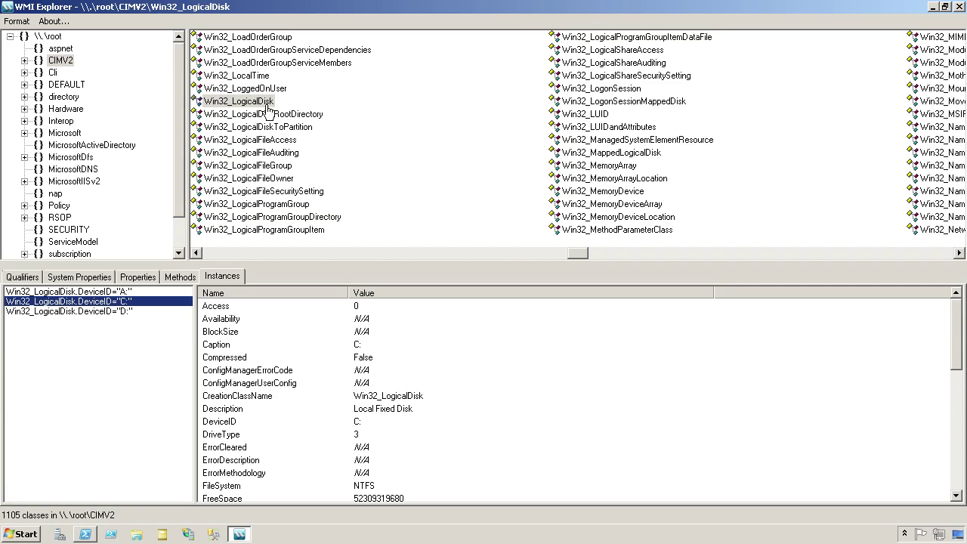
pyautogui.click(957, 8)
pyautogui.click(29, 534)
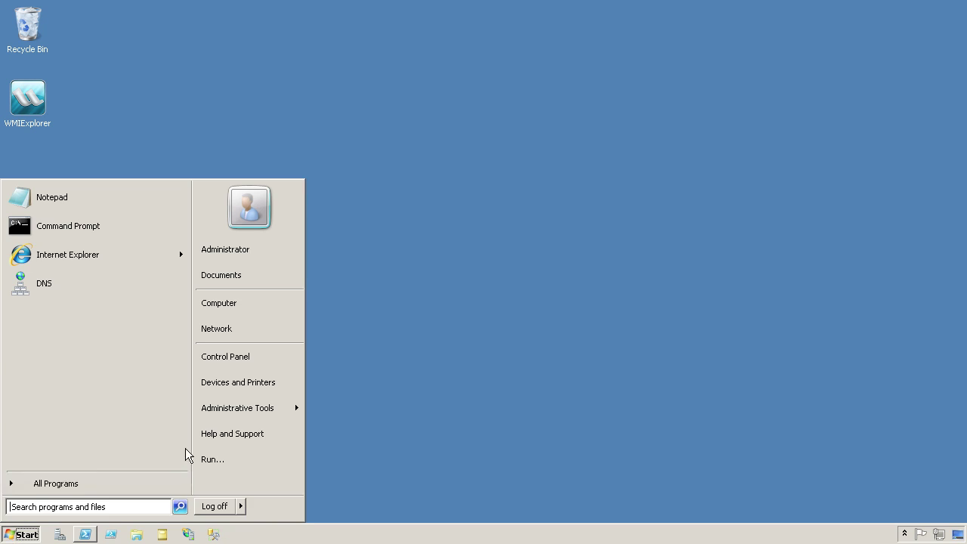
pyautogui.click(208, 459)
pyautogui.write('www.google.com')
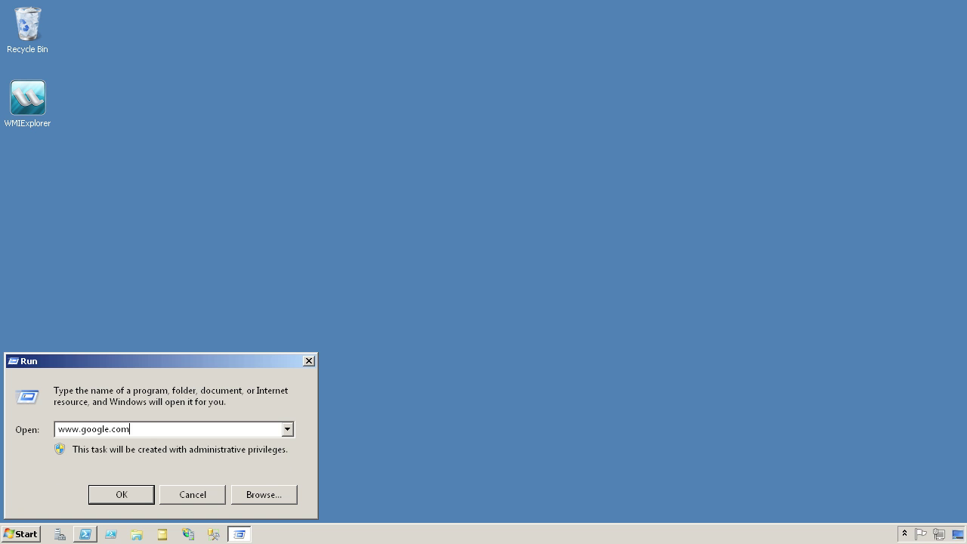
pyautogui.press('Return')
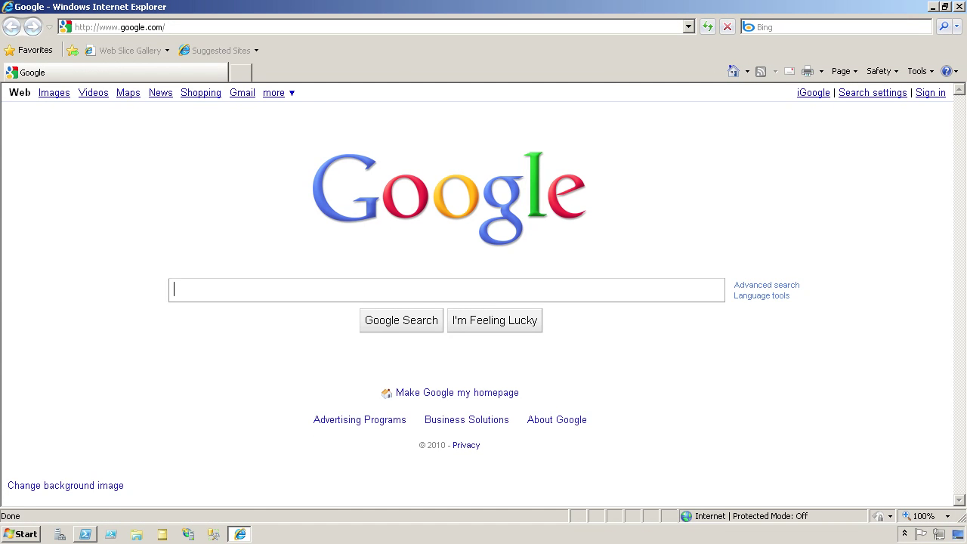
pyautogui.write('win32_logicaldisk')
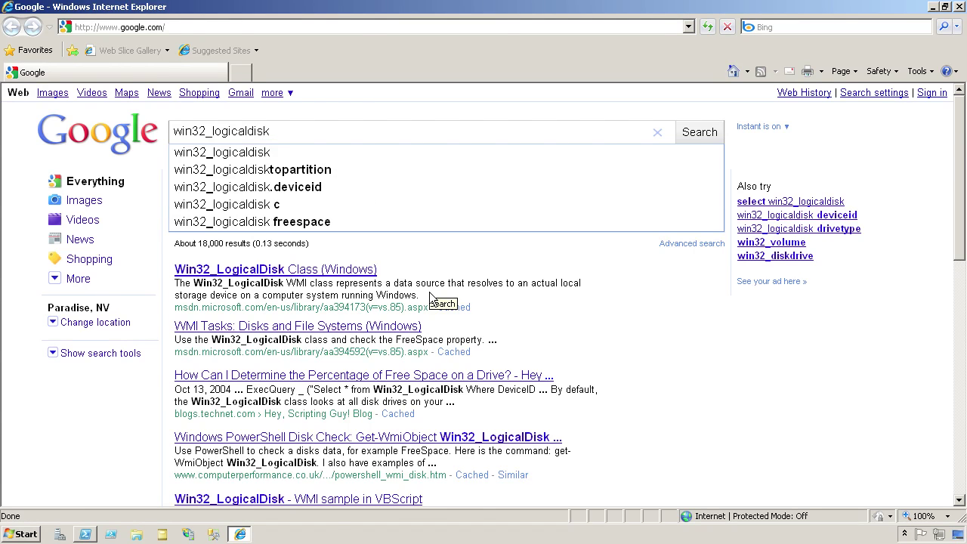
pyautogui.press('Return')
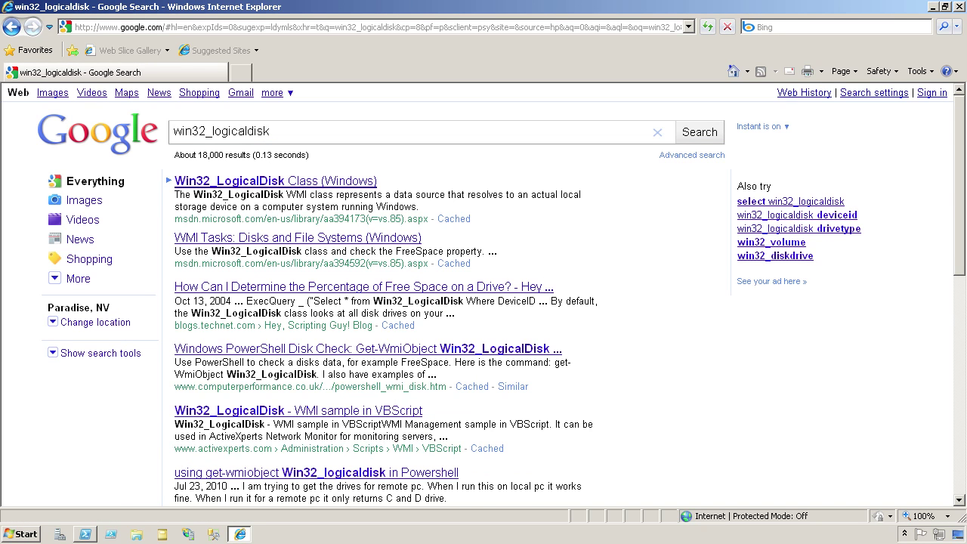
# Step: Open the 'Win32_LogicalDisk Class (Windows)' MSDN result and scroll to the DriveType values table
pyautogui.click(276, 181)
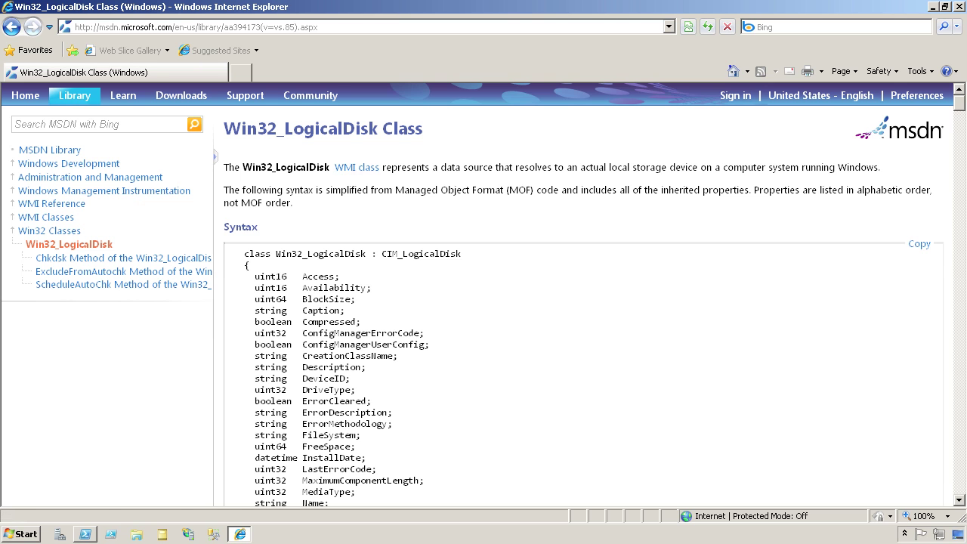
pyautogui.moveTo(959, 109); pyautogui.dragTo(957, 279)
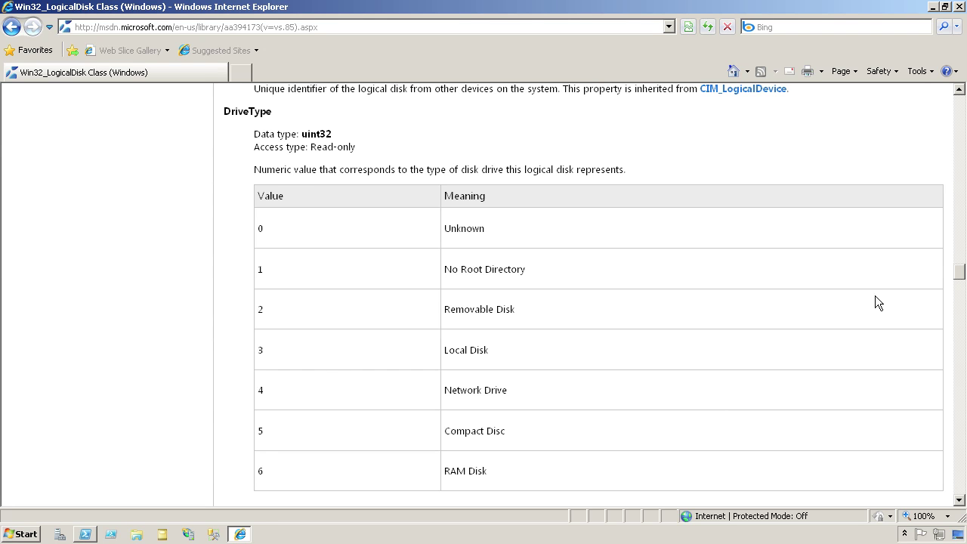
# Step: Scroll to Requirements, back to the Quotas properties, select 'Windows NT 4.0', then return to the top
pyautogui.moveTo(959, 276); pyautogui.dragTo(959, 485)
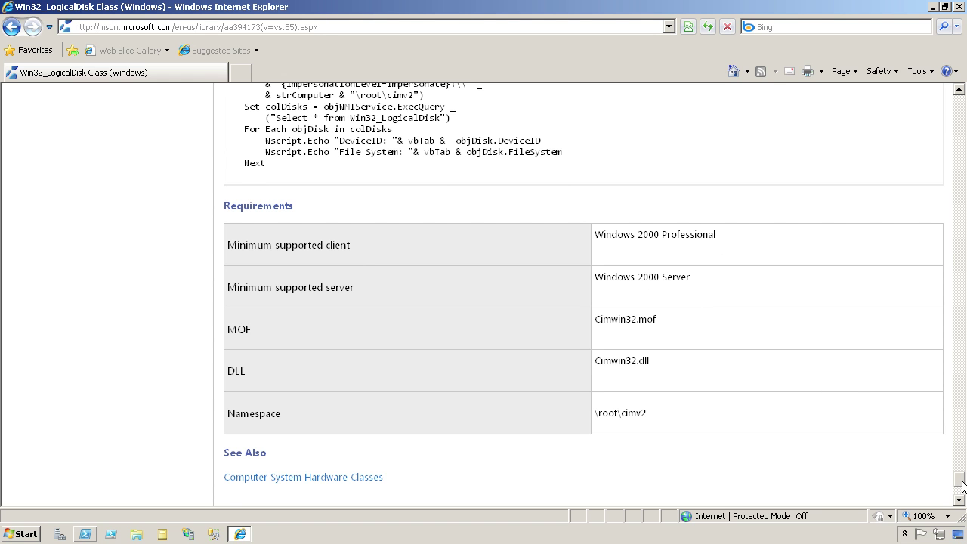
pyautogui.moveTo(961, 484); pyautogui.dragTo(958, 403)
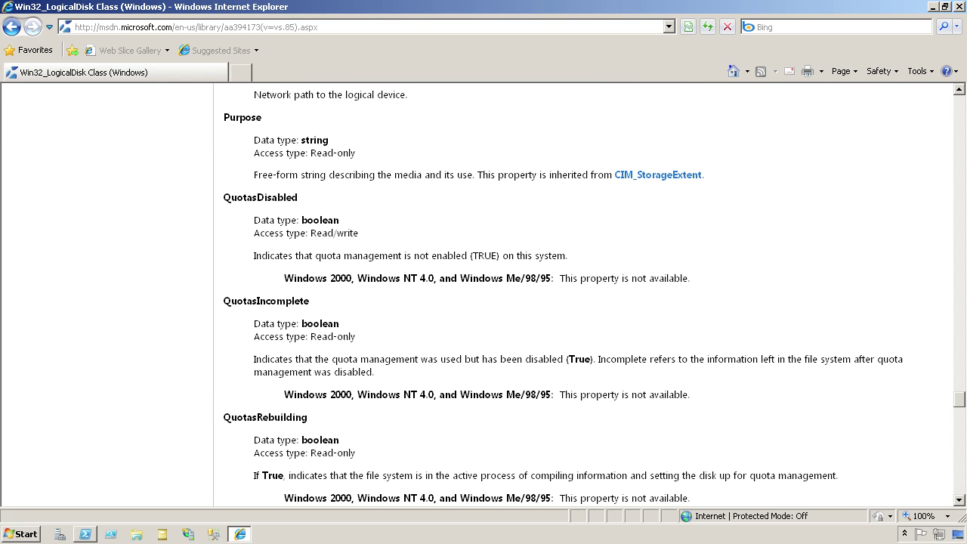
pyautogui.moveTo(357, 278); pyautogui.dragTo(435, 277)
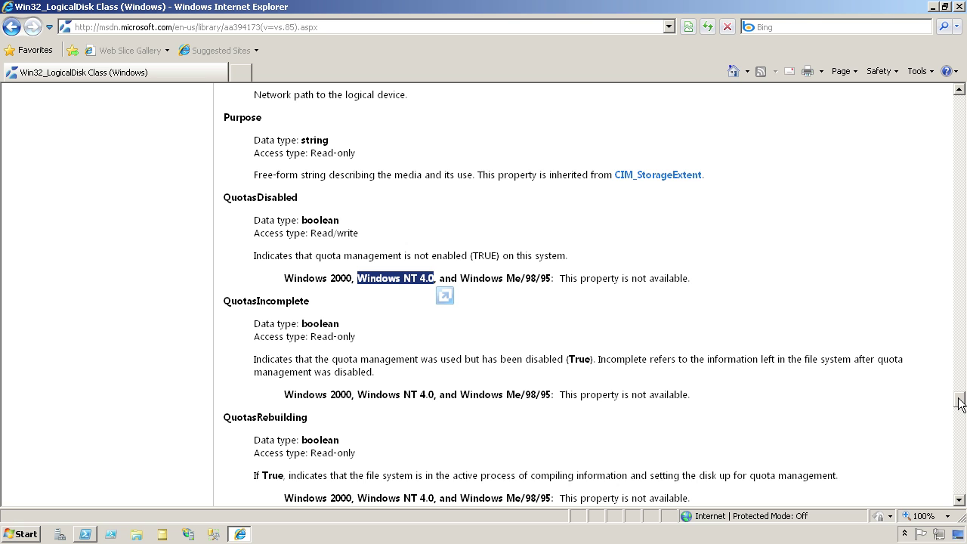
pyautogui.moveTo(959, 403); pyautogui.dragTo(959, 101)
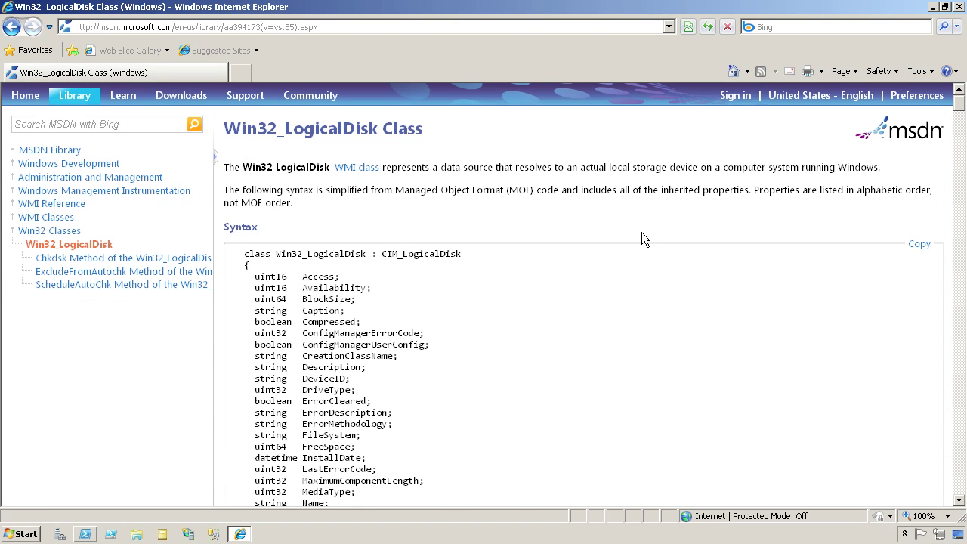
# Step: Close Internet Explorer and relaunch WMIExplorer from its desktop shortcut
pyautogui.click(958, 6)
pyautogui.doubleClick(34, 103)
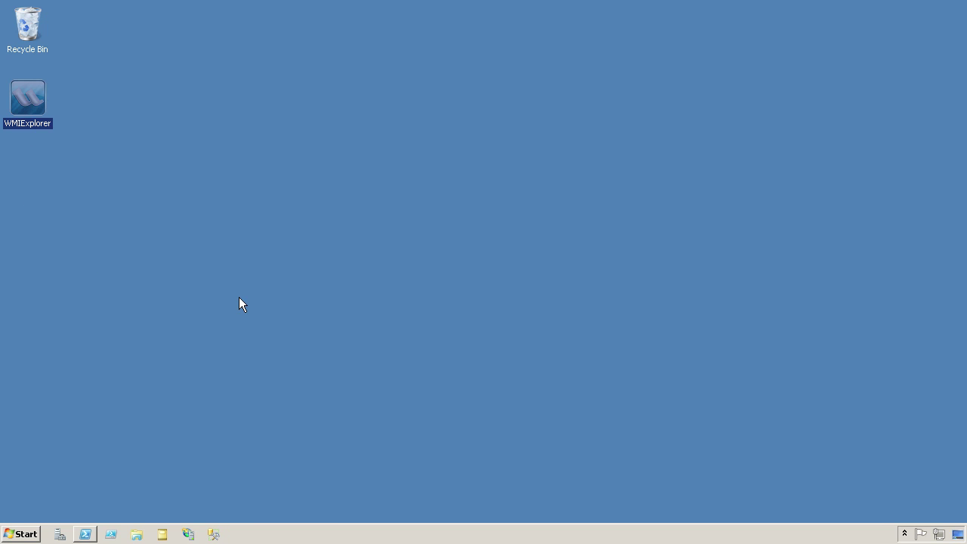